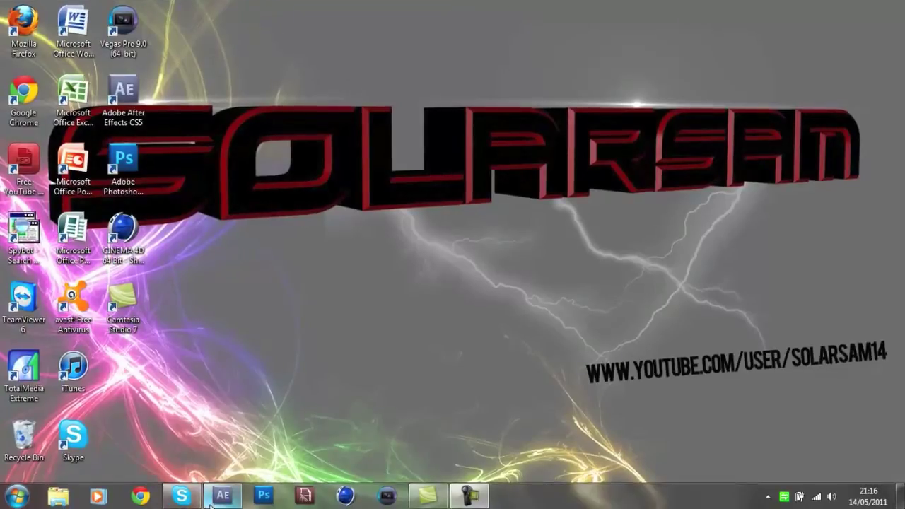
# Step: Bring the tut.aep project back up and move the current time to about 0;00;03;05
pyautogui.hotkey('alt', 'Tab')
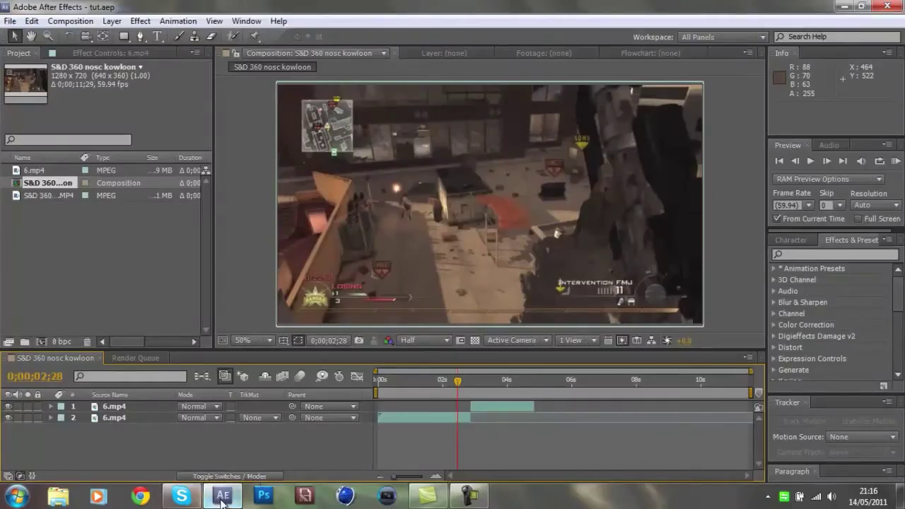
pyautogui.moveTo(222, 499)
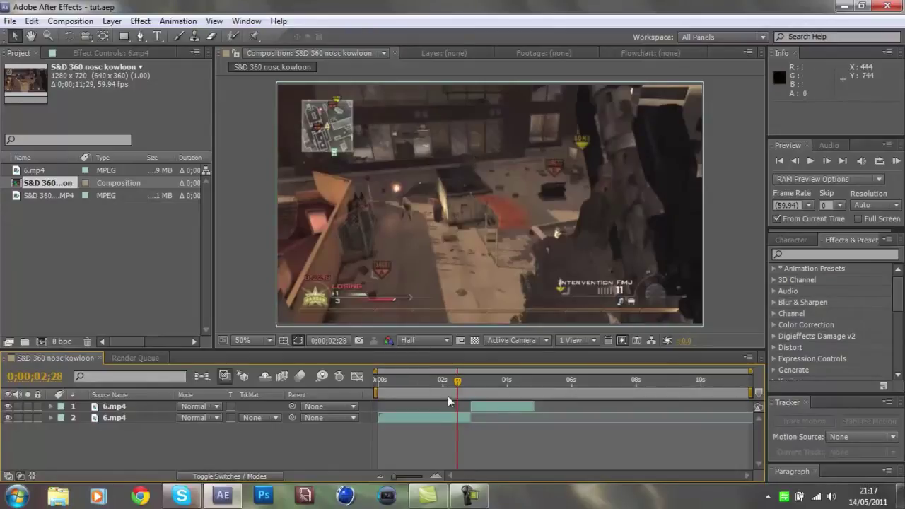
pyautogui.moveTo(458, 385)
pyautogui.mouseDown()
pyautogui.moveTo(502, 378)
pyautogui.moveTo(477, 383)
pyautogui.moveTo(480, 390)
pyautogui.mouseUp()
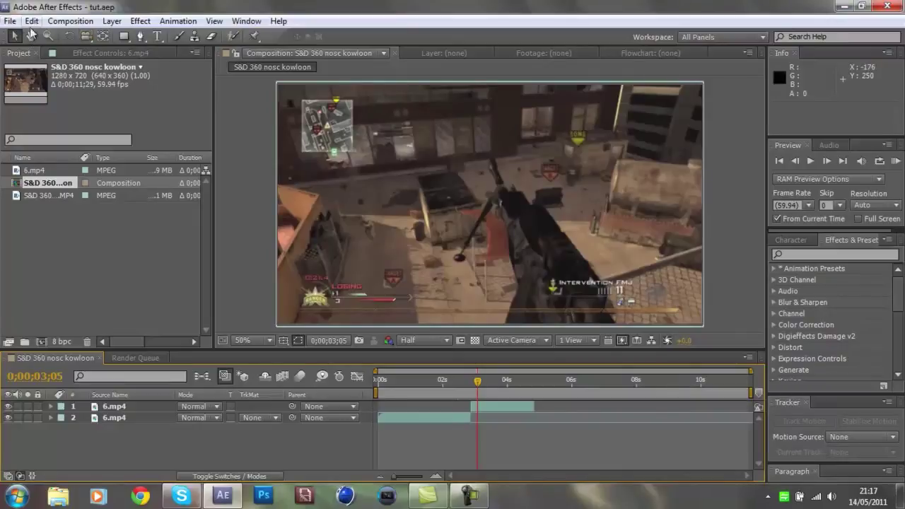
# Step: Select the top 6.mp4 layer, with the time indicator settled around three seconds
pyautogui.click(87, 25)
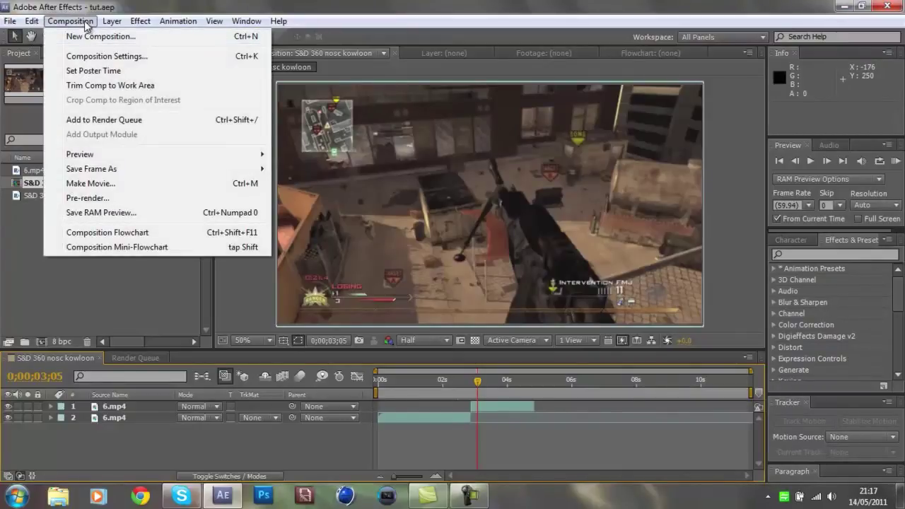
pyautogui.click(87, 24)
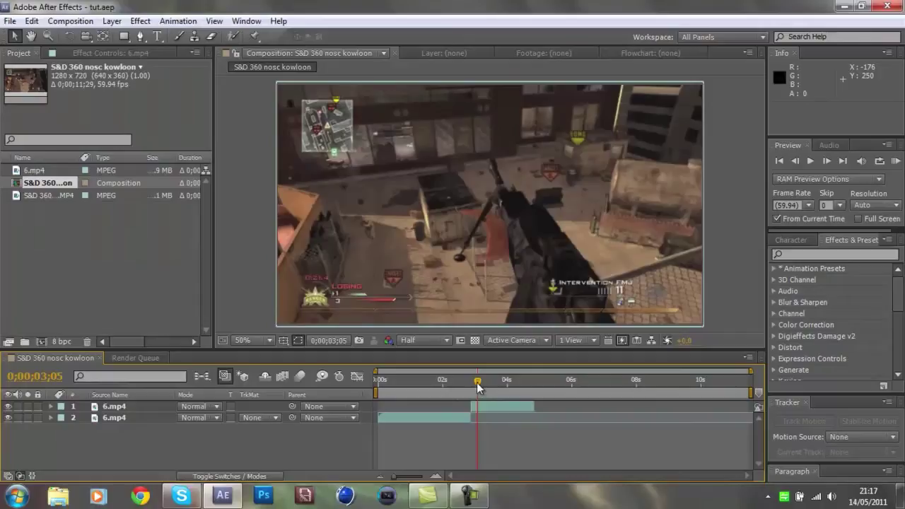
pyautogui.moveTo(477, 384)
pyautogui.mouseDown()
pyautogui.moveTo(493, 384)
pyautogui.moveTo(476, 380)
pyautogui.moveTo(485, 378)
pyautogui.mouseUp()
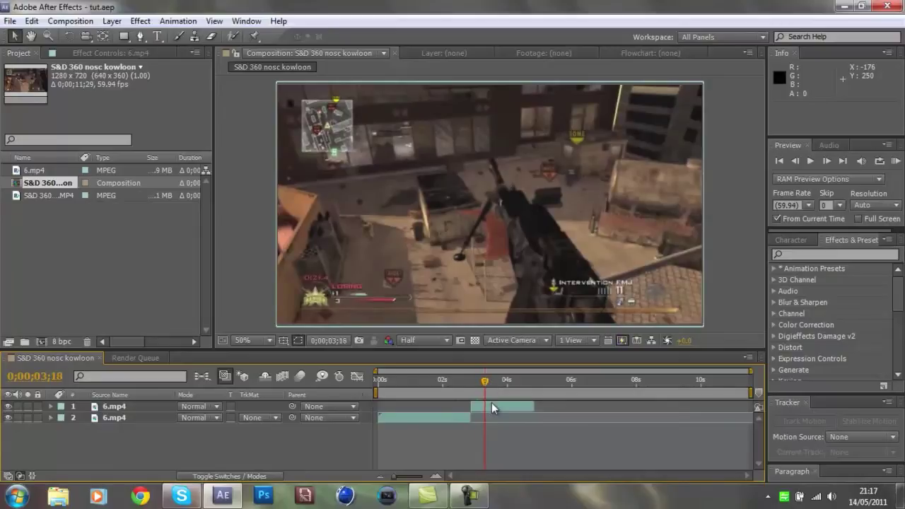
pyautogui.click(491, 406)
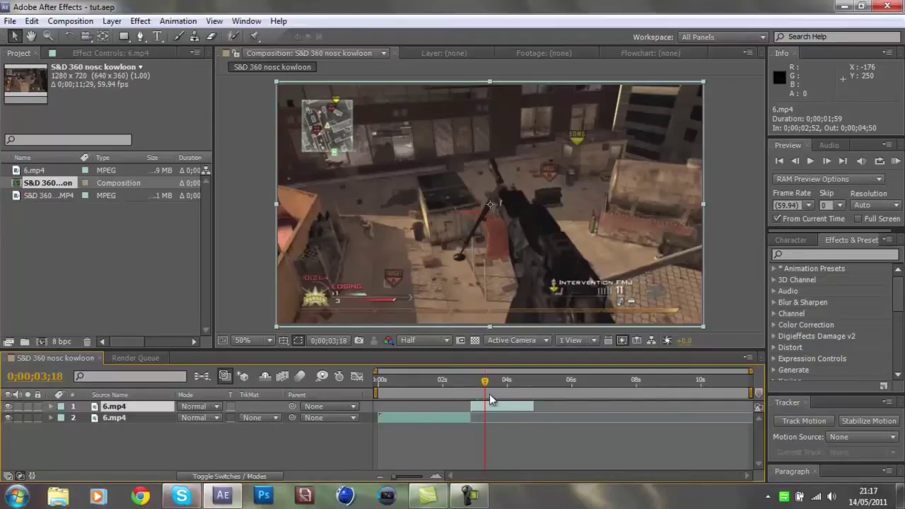
pyautogui.moveTo(486, 383); pyautogui.dragTo(469, 374)
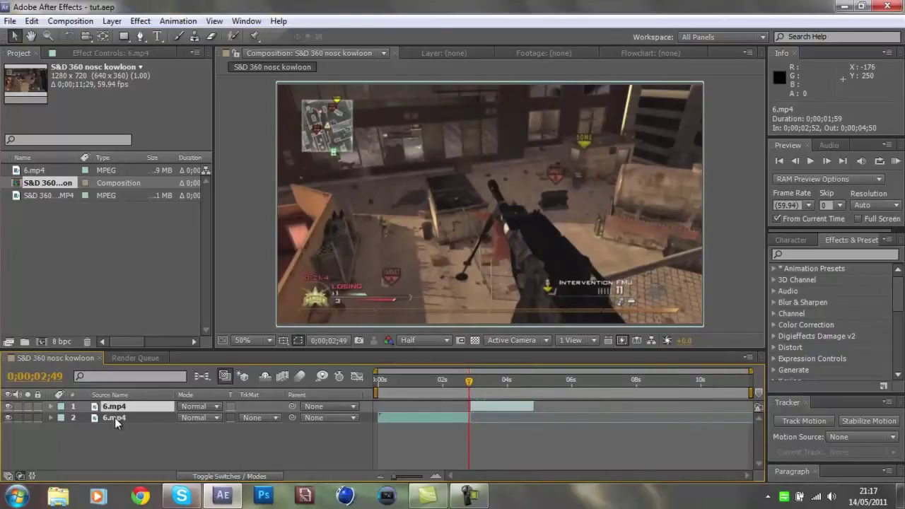
pyautogui.moveTo(469, 381)
pyautogui.mouseDown()
pyautogui.moveTo(484, 384)
pyautogui.moveTo(475, 384)
pyautogui.mouseUp()
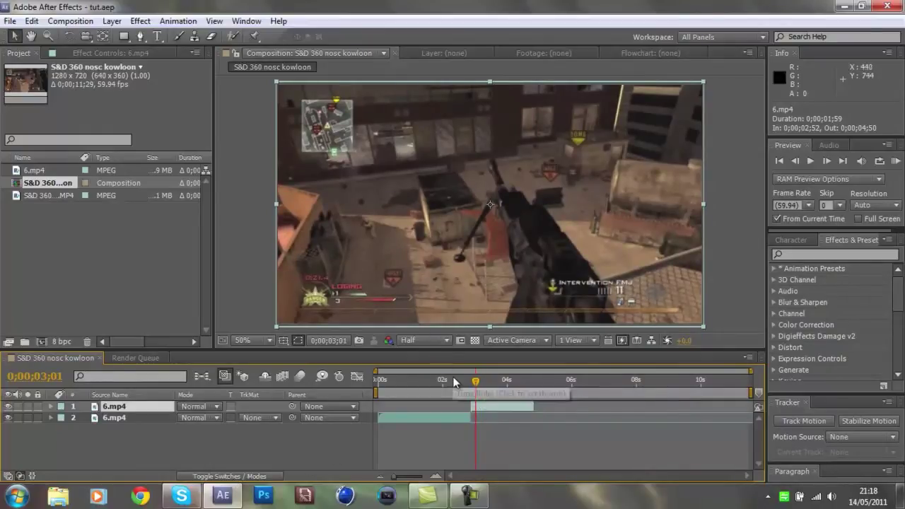
# Step: Apply Distort > Optics Compensation to the top 6.mp4 layer and collapse Twixtor Pro to show its settings
pyautogui.click(146, 23)
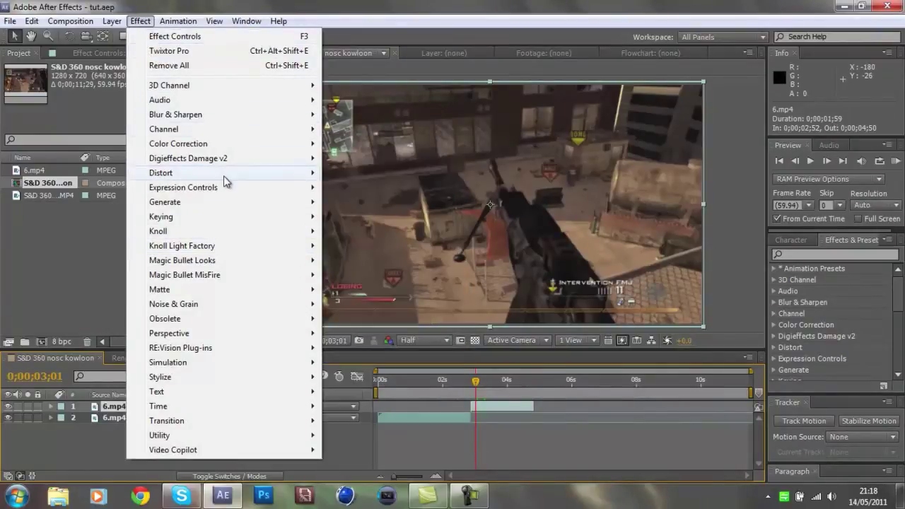
pyautogui.moveTo(247, 173)
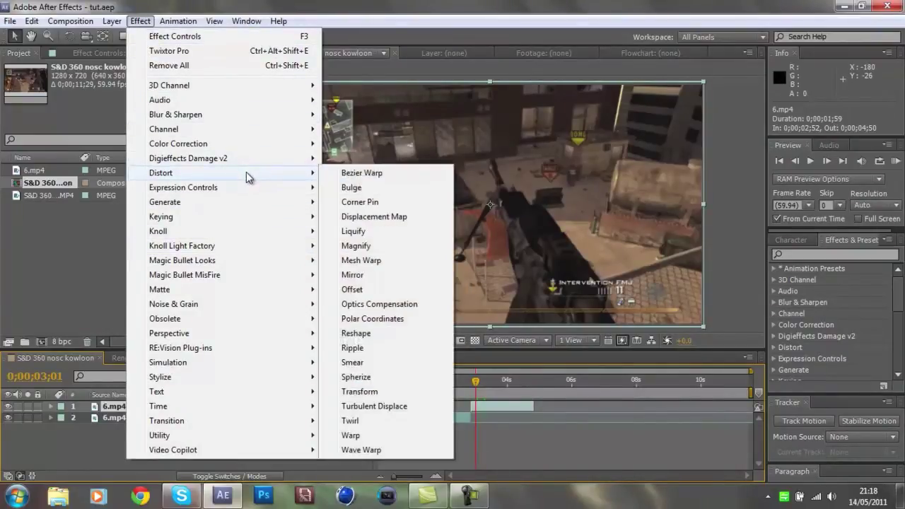
pyautogui.click(379, 305)
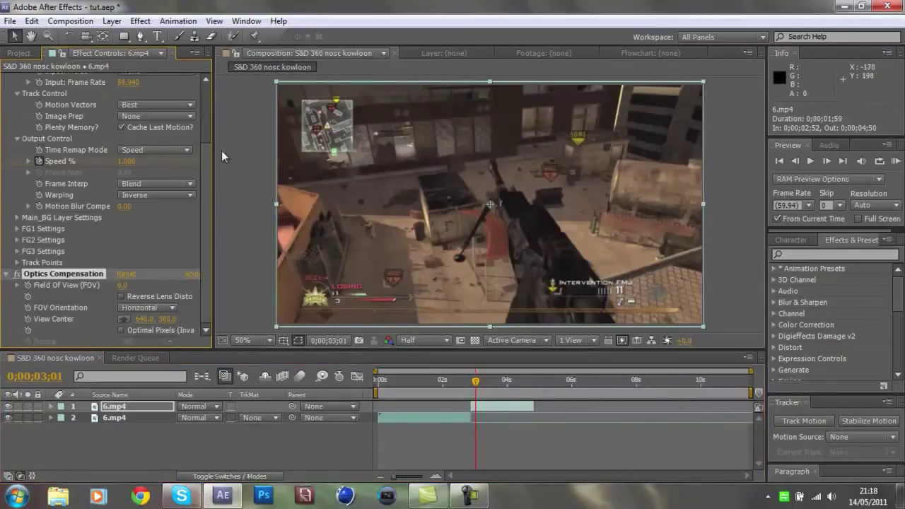
pyautogui.scroll(5, 141, 212)
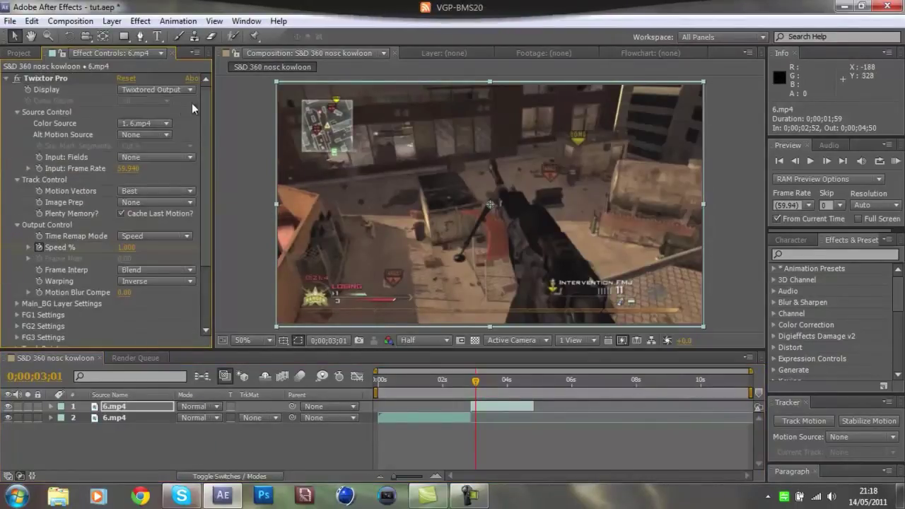
pyautogui.click(7, 80)
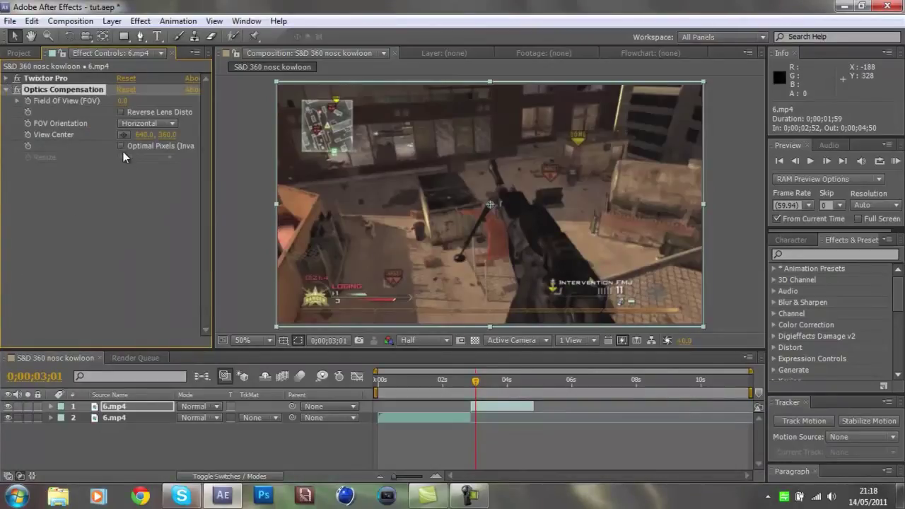
# Step: Enable Reverse Lens Distortion and test larger Field Of View warps, down to about 50
pyautogui.click(121, 112)
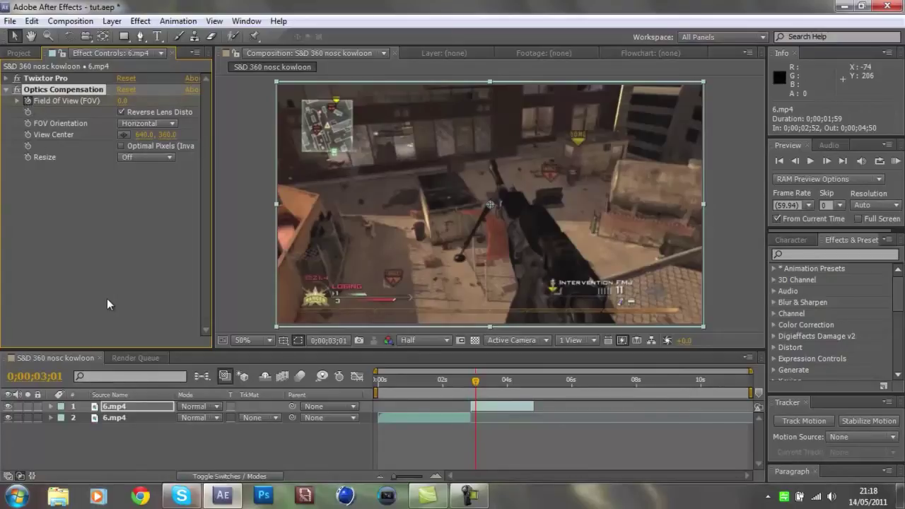
pyautogui.click(826, 161)
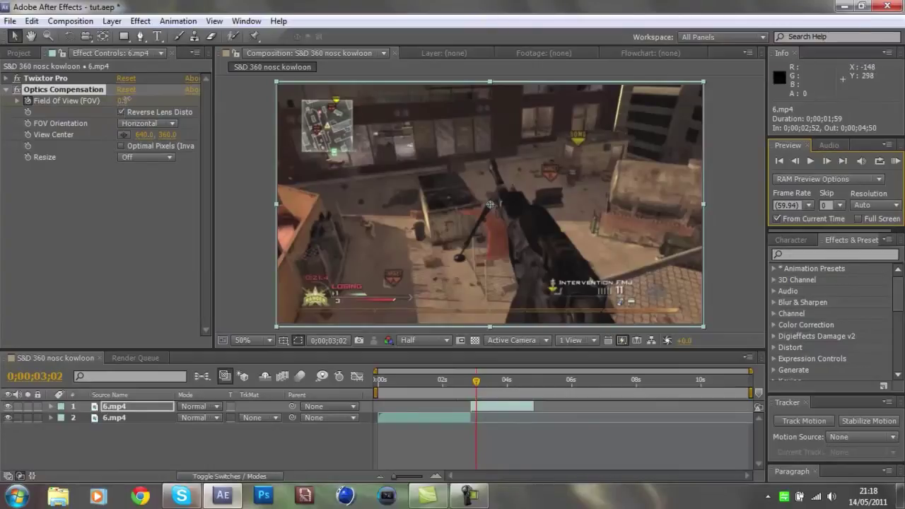
pyautogui.moveTo(123, 100); pyautogui.dragTo(592, 144)
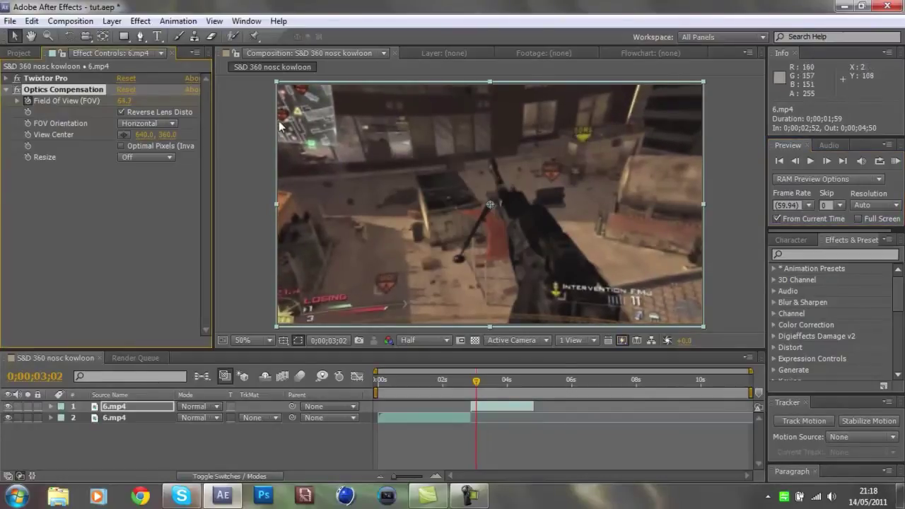
pyautogui.moveTo(124, 101); pyautogui.dragTo(162, 132)
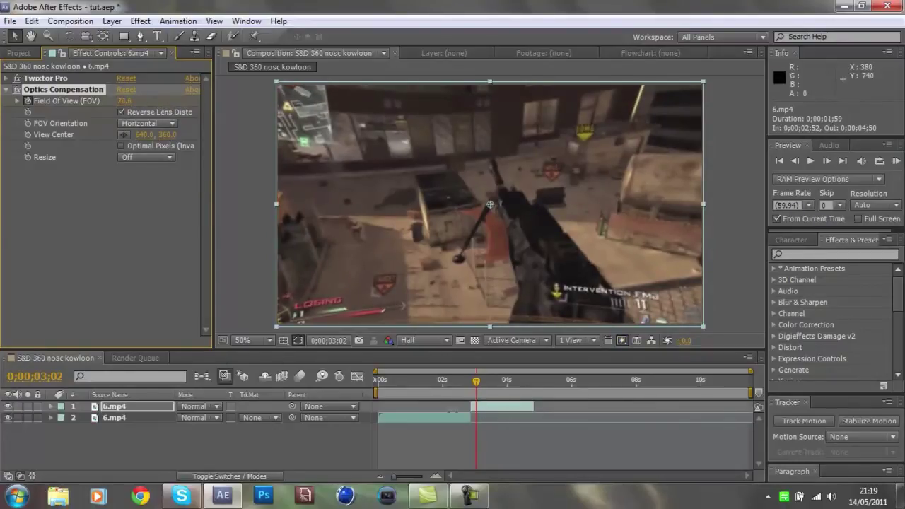
pyautogui.moveTo(478, 382)
pyautogui.mouseDown()
pyautogui.moveTo(486, 403)
pyautogui.moveTo(487, 392)
pyautogui.mouseUp()
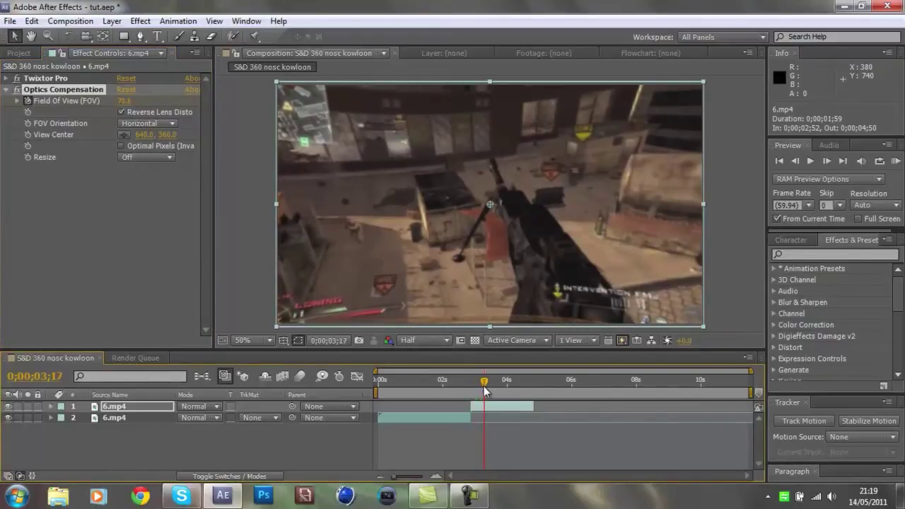
pyautogui.moveTo(126, 103); pyautogui.dragTo(144, 105)
# Step: Set Field Of View back to 0 and return to just before three seconds
pyautogui.click(128, 103)
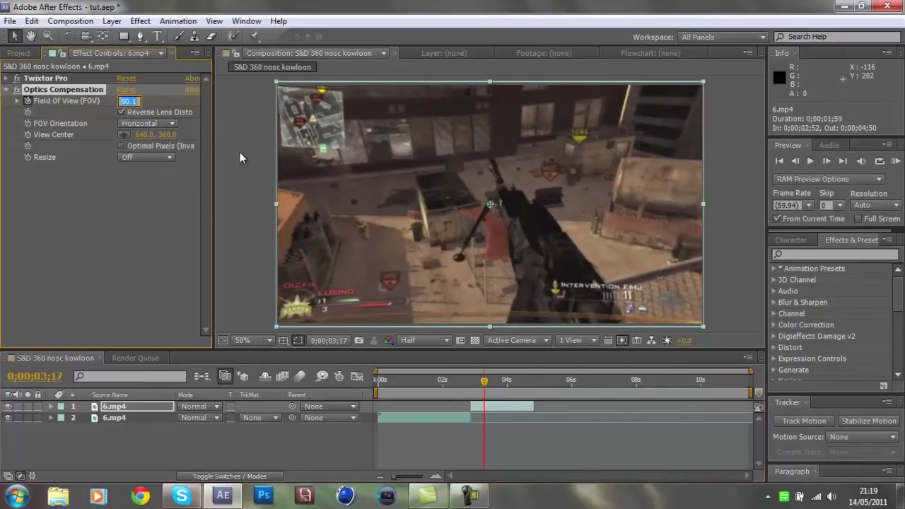
pyautogui.write('0')
pyautogui.press('Return')
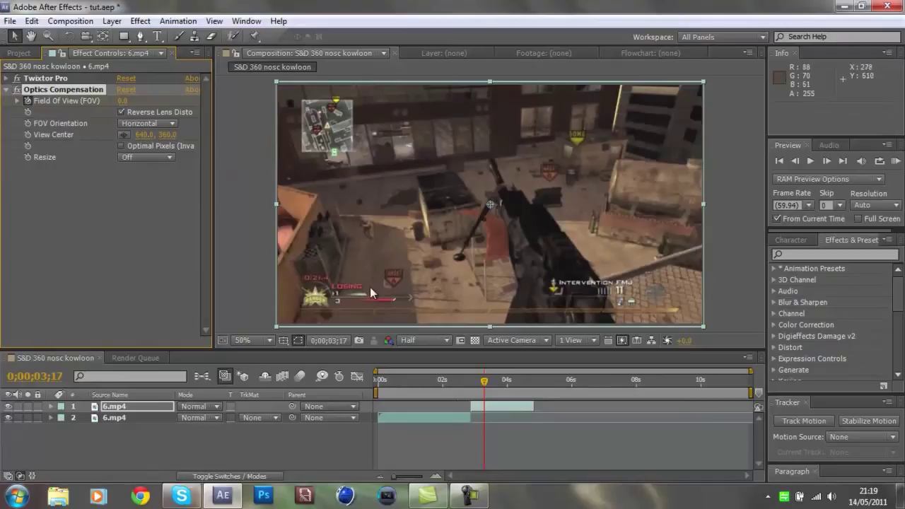
pyautogui.moveTo(484, 382)
pyautogui.mouseDown()
pyautogui.moveTo(471, 383)
pyautogui.moveTo(484, 384)
pyautogui.mouseUp()
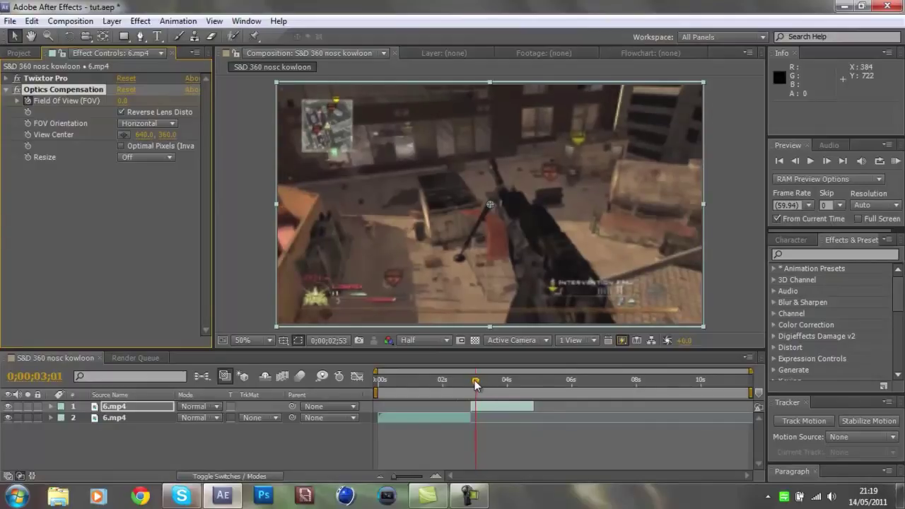
# Step: Step back and forth frame by frame through the zoom, ending on 0;00;03;02
pyautogui.moveTo(475, 382); pyautogui.dragTo(477, 382)
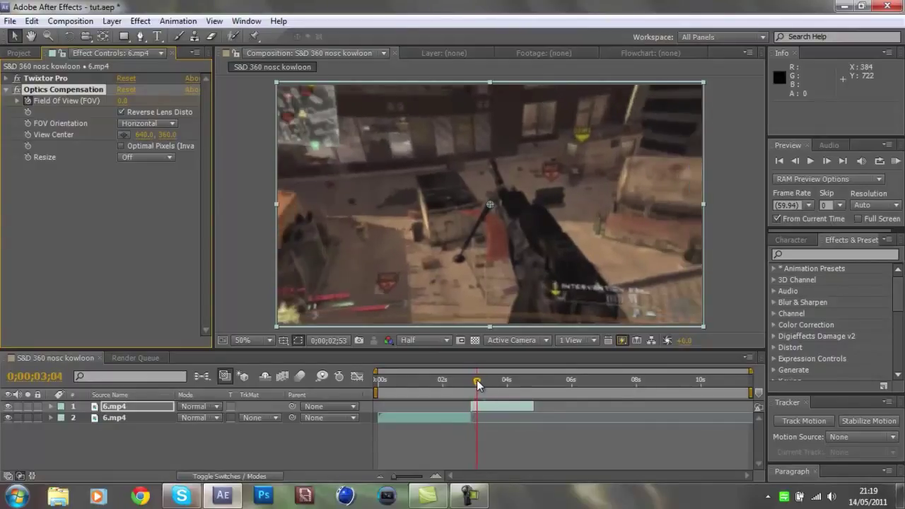
pyautogui.click(795, 162)
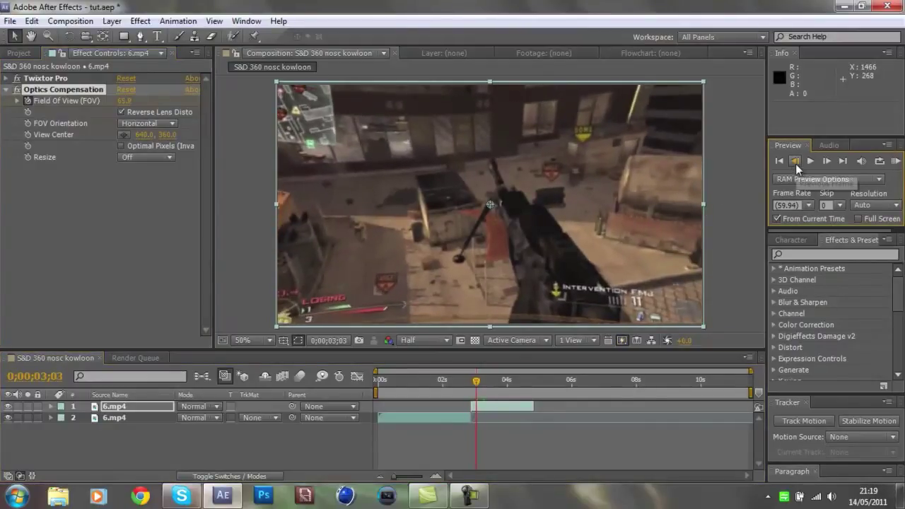
pyautogui.click(795, 162)
pyautogui.click(795, 162)
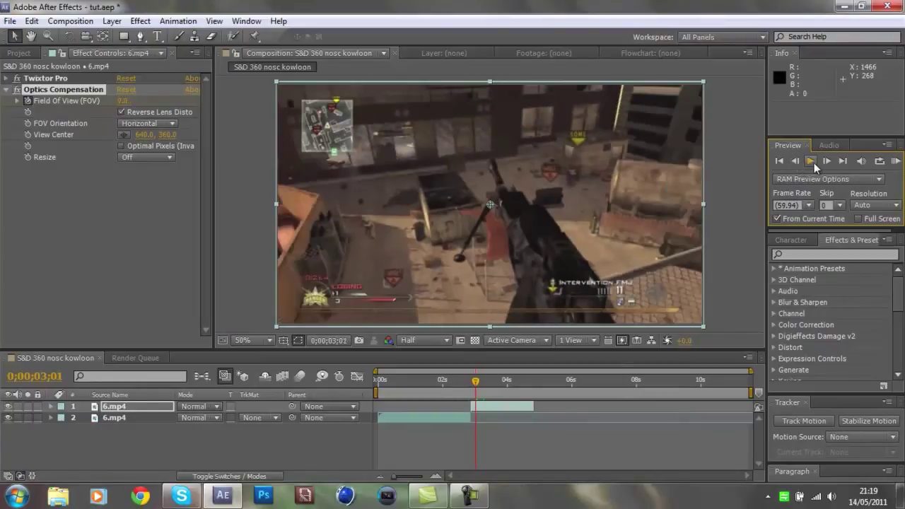
pyautogui.click(824, 162)
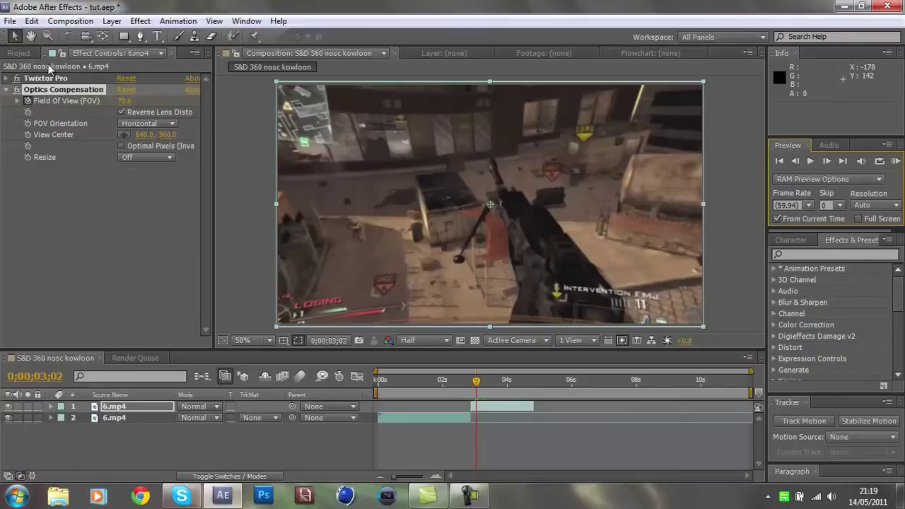
# Step: Split the top layer at 0;00;03;02 and collapse its Twixtor Pro effect
pyautogui.click(32, 21)
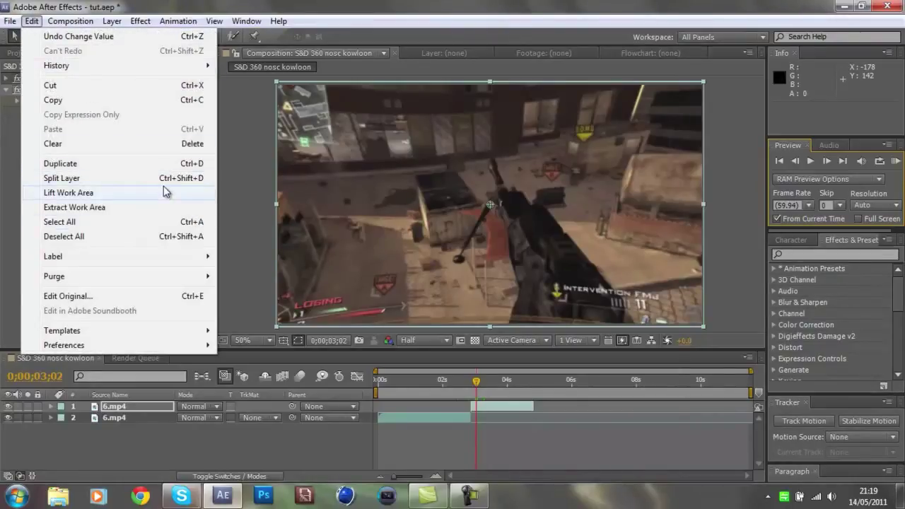
pyautogui.click(163, 179)
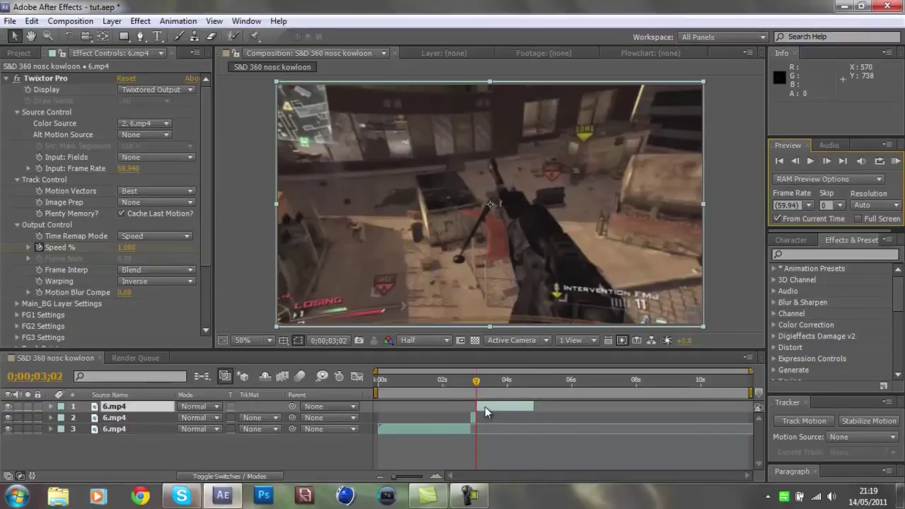
pyautogui.click(7, 78)
pyautogui.click(44, 77)
# Step: Add a Magic Bullet Looks effect to the later piece and open it in LooksBuilder
pyautogui.click(138, 21)
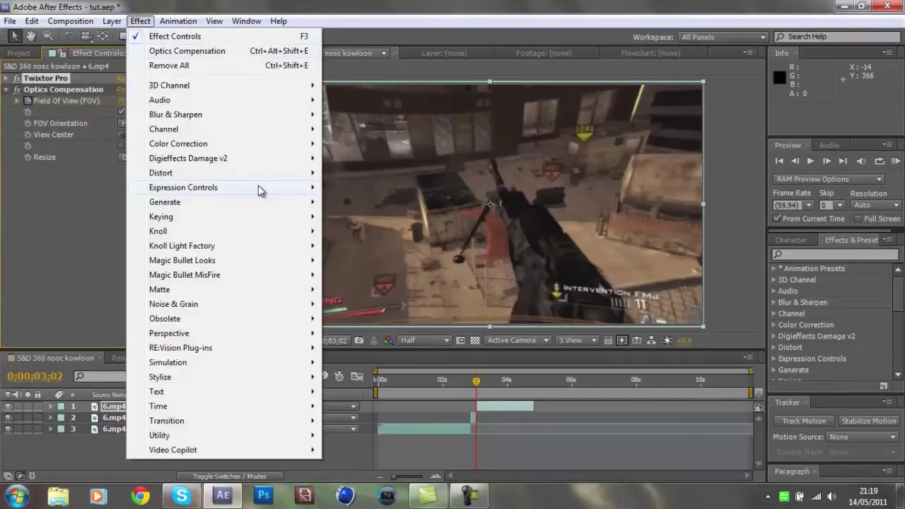
pyautogui.click(330, 260)
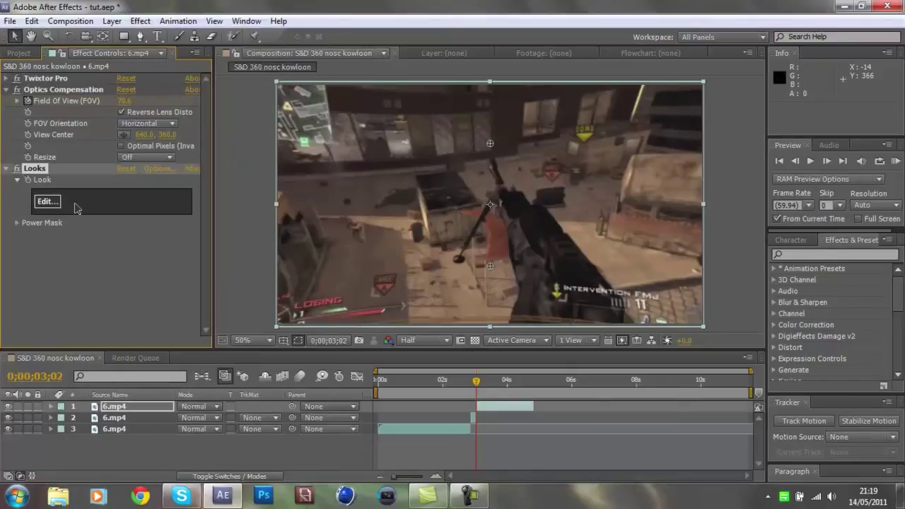
pyautogui.click(48, 202)
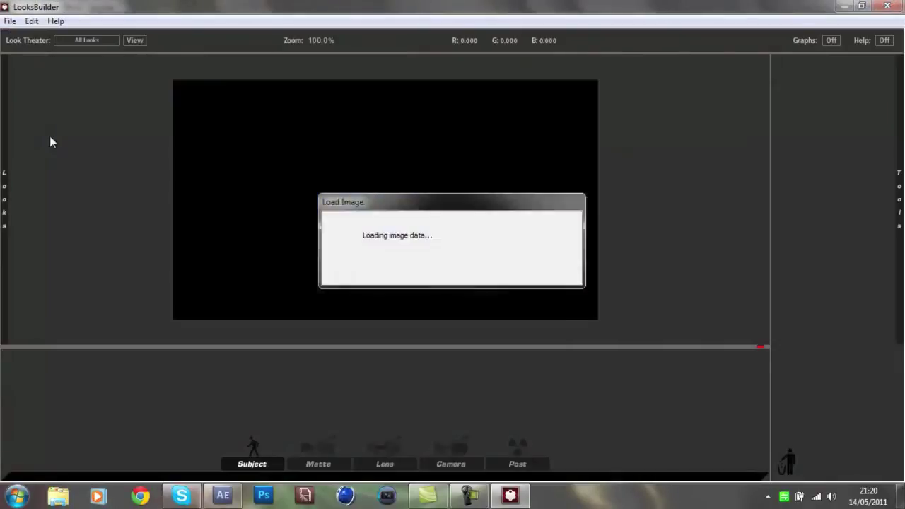
# Step: Load the saved look file mw2 cc.ls3
pyautogui.click(10, 20)
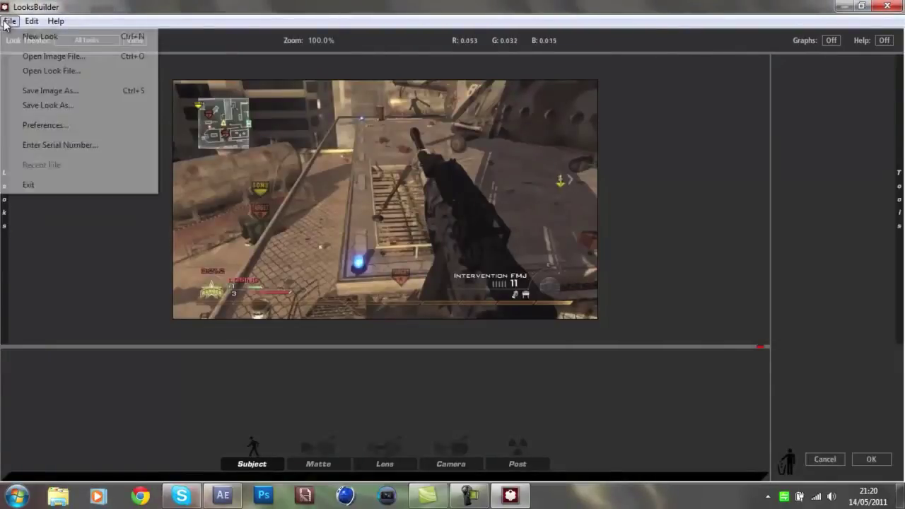
pyautogui.click(83, 71)
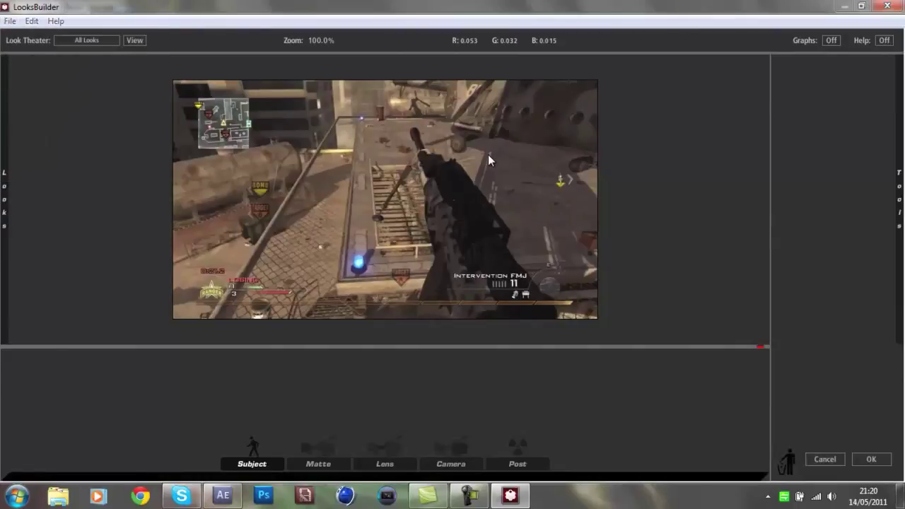
pyautogui.scroll(-5, 424, 195)
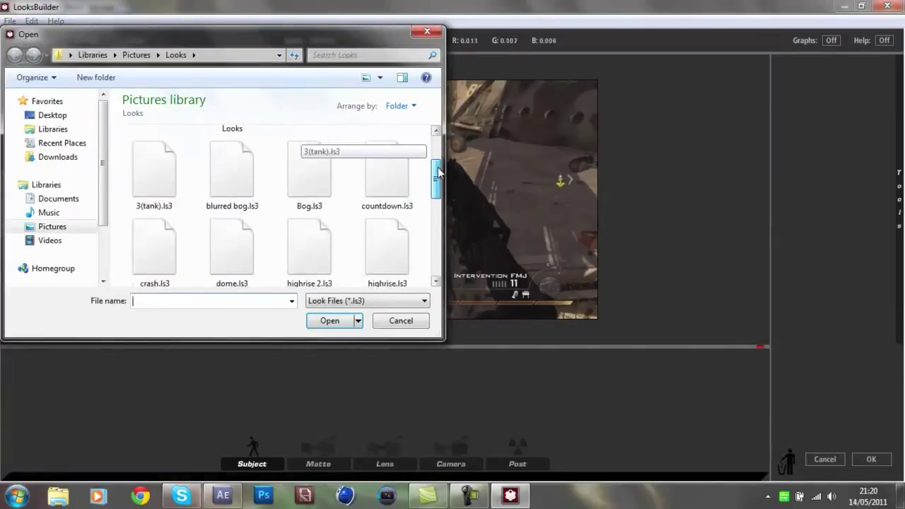
pyautogui.doubleClick(160, 230)
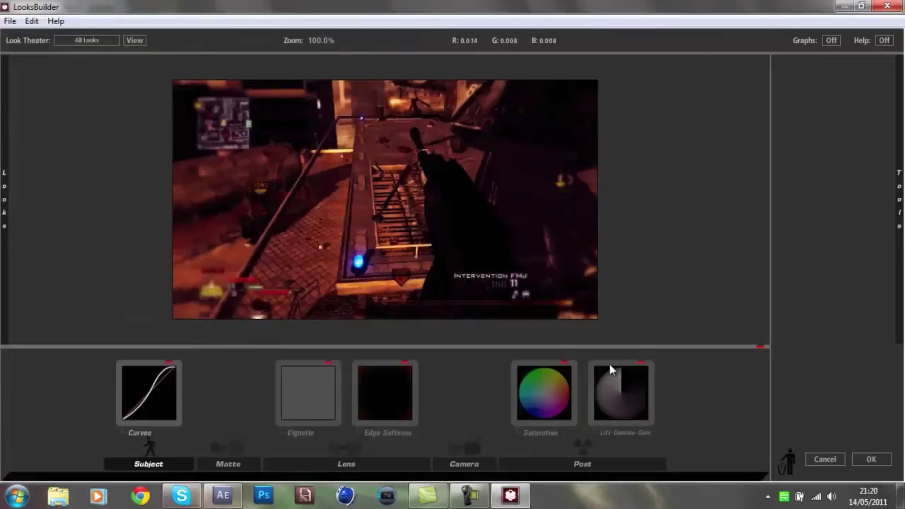
# Step: Remove the Saturation tool and shift the Lift-Gamma-Gain lift colour toward magenta
pyautogui.click(566, 391)
pyautogui.moveTo(559, 389); pyautogui.dragTo(868, 292)
pyautogui.click(579, 387)
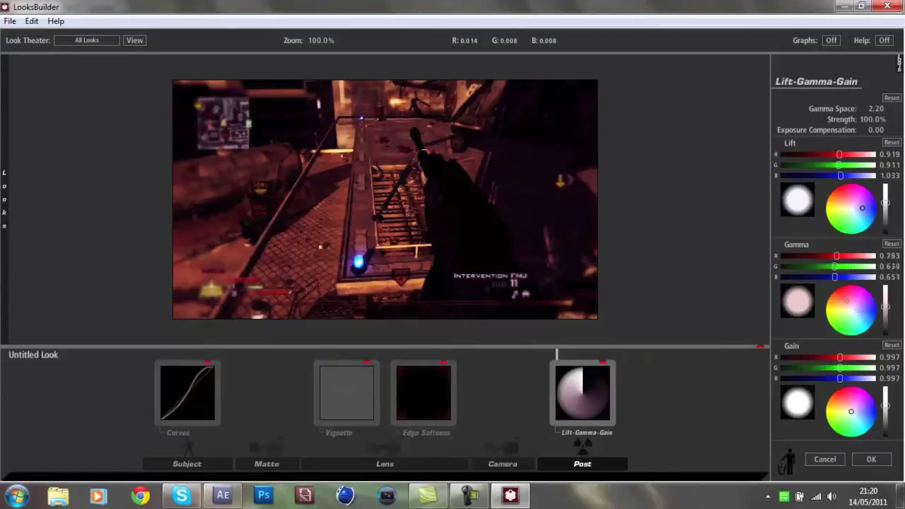
pyautogui.moveTo(857, 190); pyautogui.dragTo(851, 195)
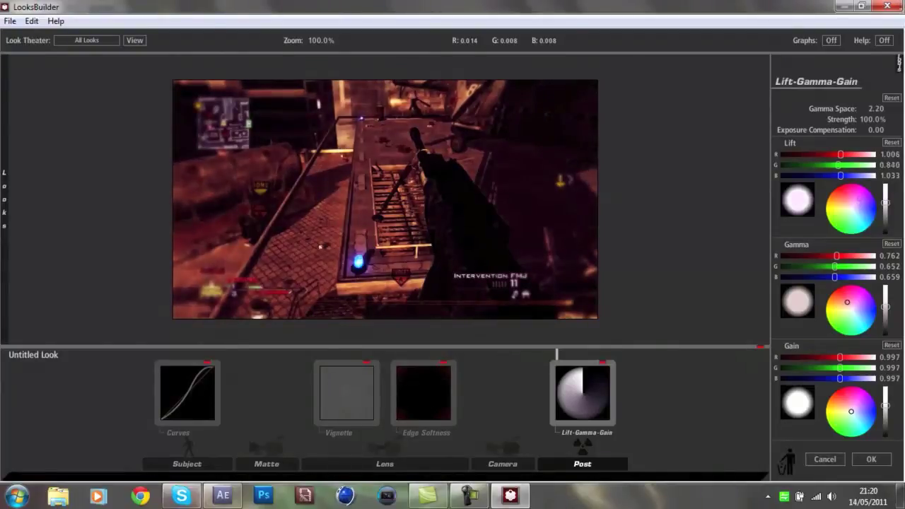
pyautogui.moveTo(899, 65)
# Step: RAM-preview the transition, then scrub across the cut into the purple-graded footage past three seconds
pyautogui.click(859, 201)
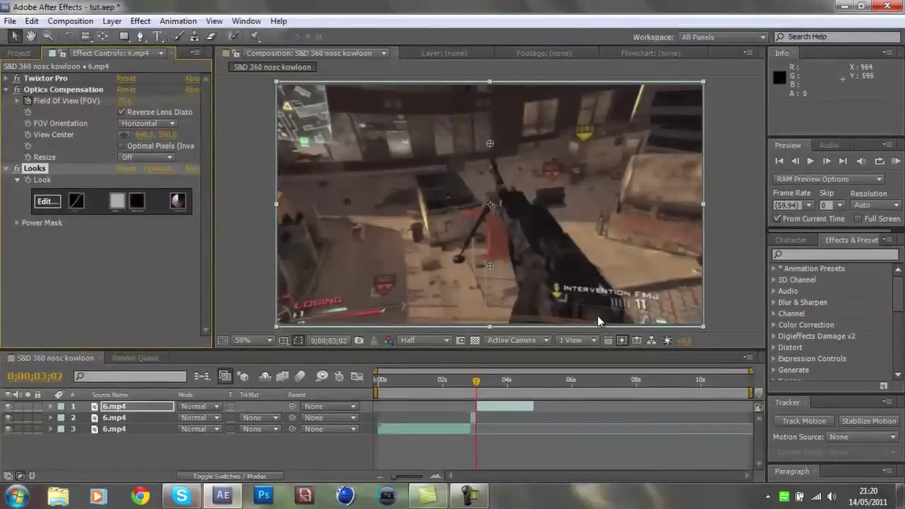
pyautogui.moveTo(476, 382); pyautogui.dragTo(462, 382)
pyautogui.click(895, 162)
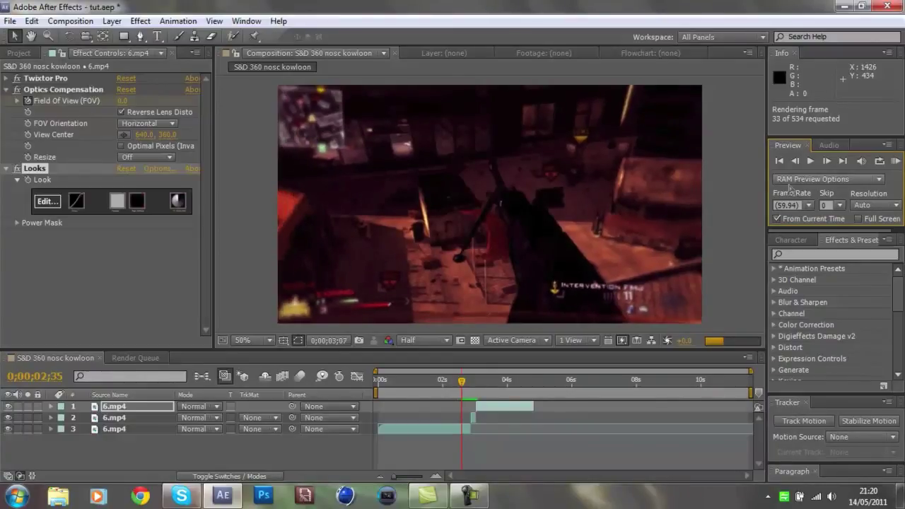
pyautogui.click(516, 198)
pyautogui.click(490, 200)
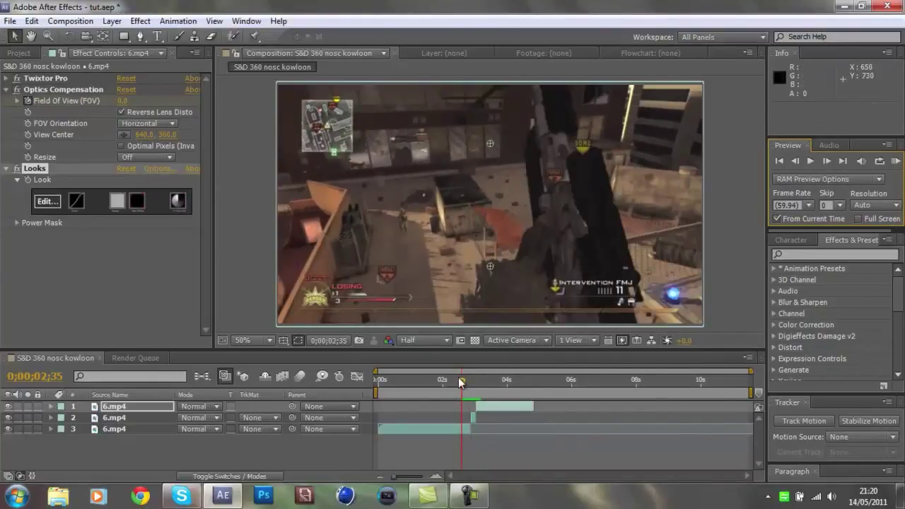
pyautogui.moveTo(461, 380); pyautogui.dragTo(480, 374)
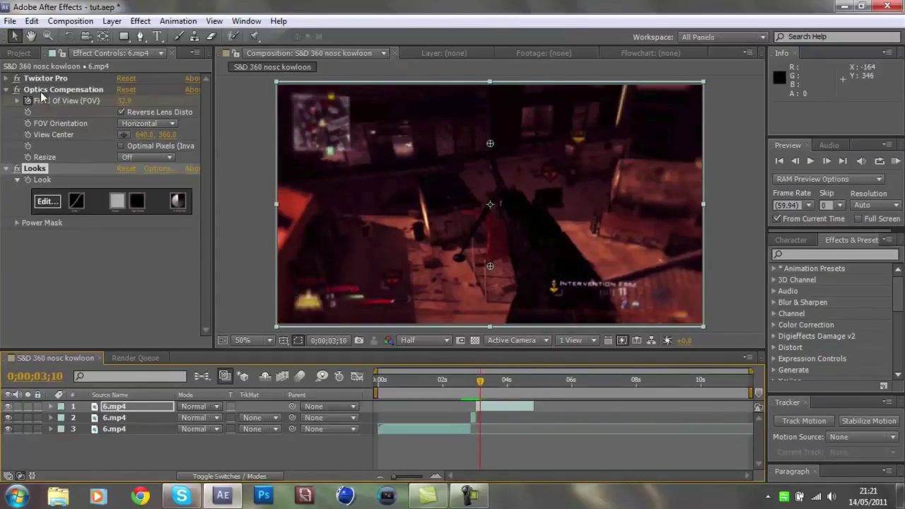
pyautogui.click(140, 20)
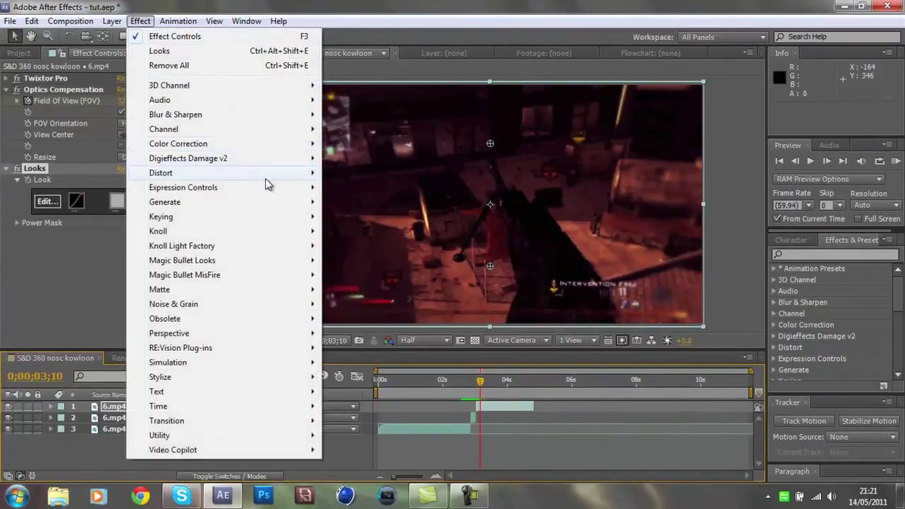
pyautogui.moveTo(265, 186)
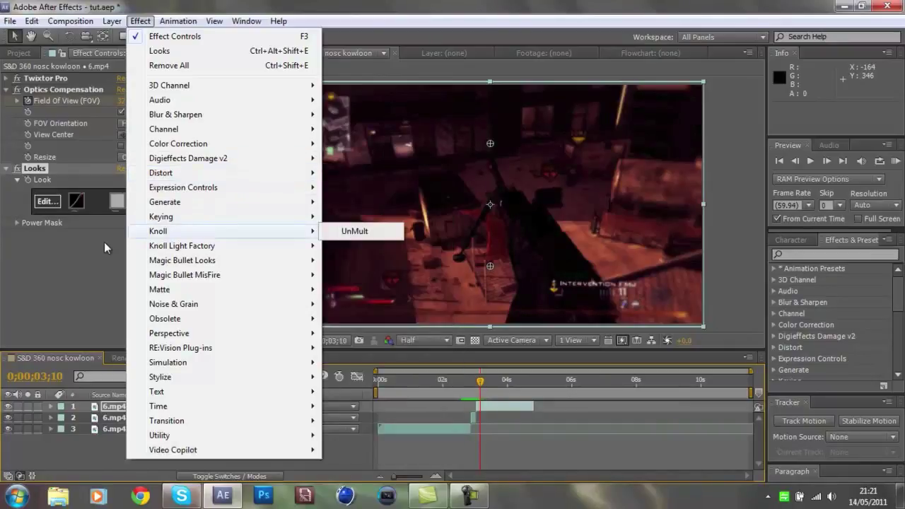
pyautogui.moveTo(181, 172)
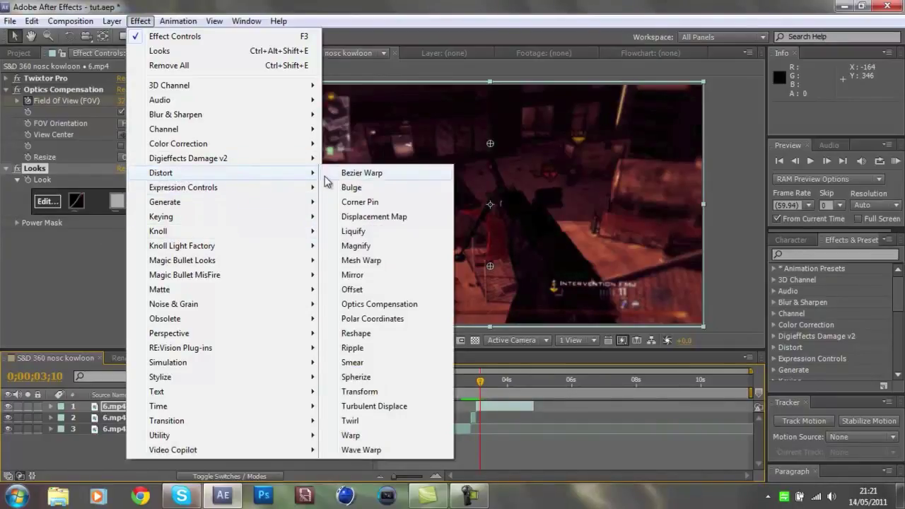
pyautogui.click(73, 282)
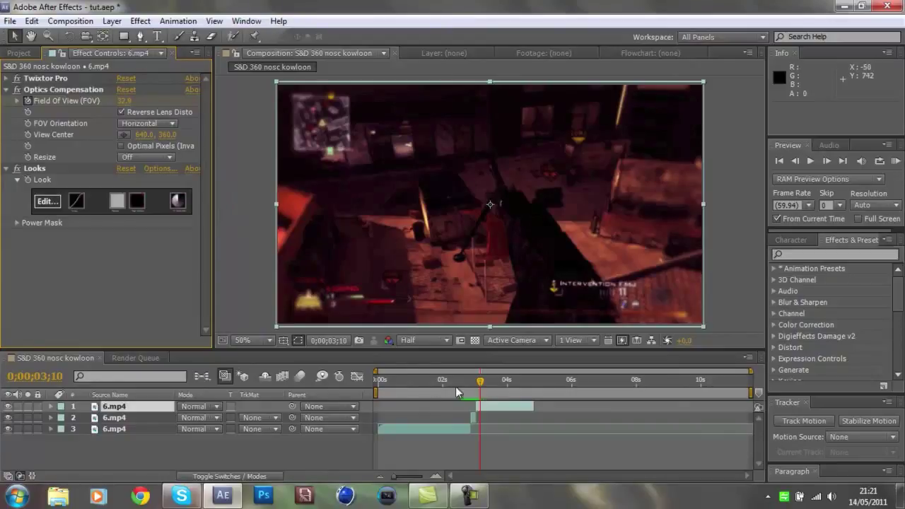
pyautogui.click(473, 383)
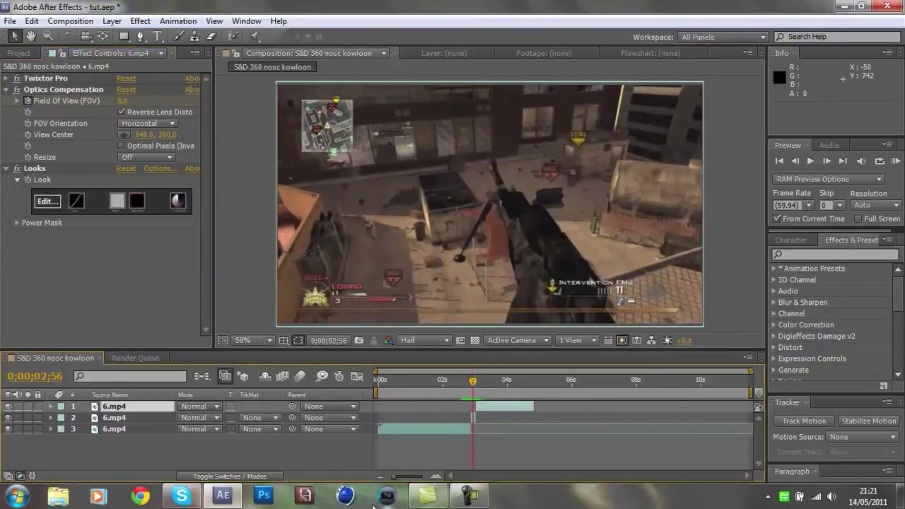